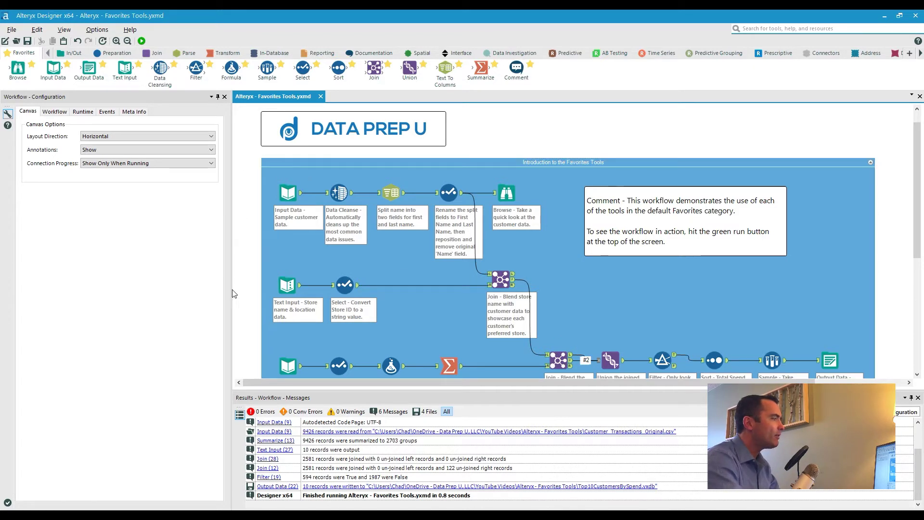
Rerun the Favorites Tools workflow, writing 10 records to Top10CustomersBySpend.xlsx with 0 errors.
scroll(238, 291, down, 1)
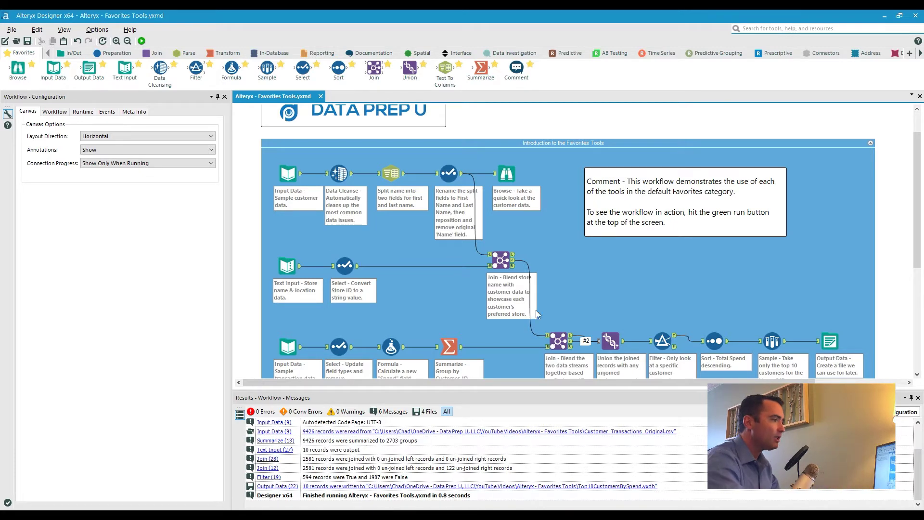
click(143, 41)
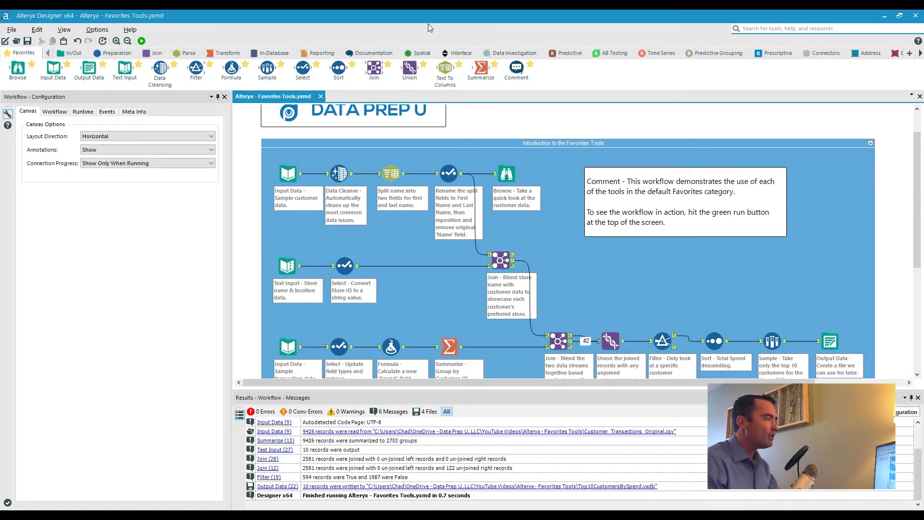
scroll(267, 172, up, 1)
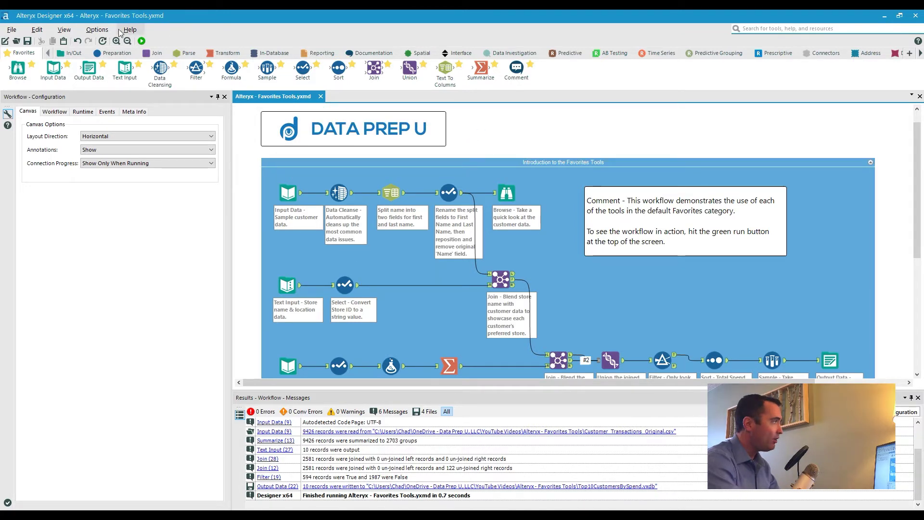
Start Options > Schedule Workflow and choose My Computer as the schedule location.
click(97, 30)
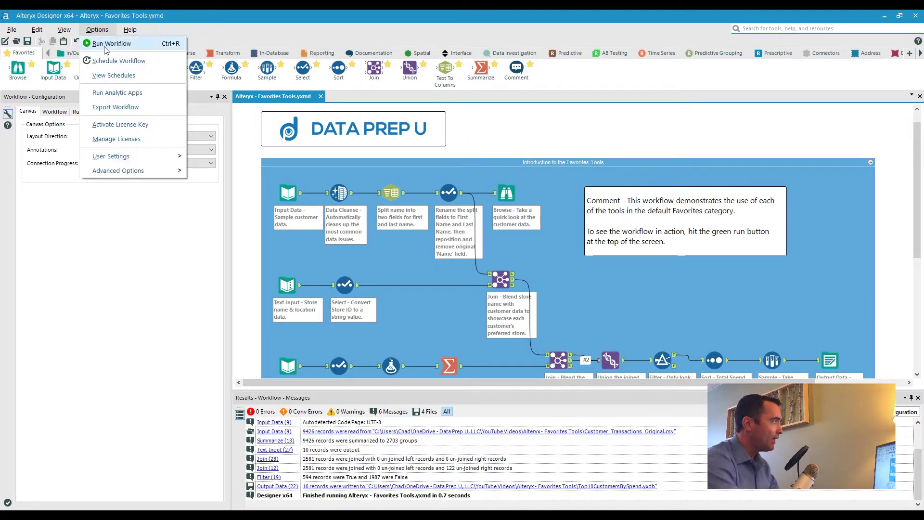
click(109, 61)
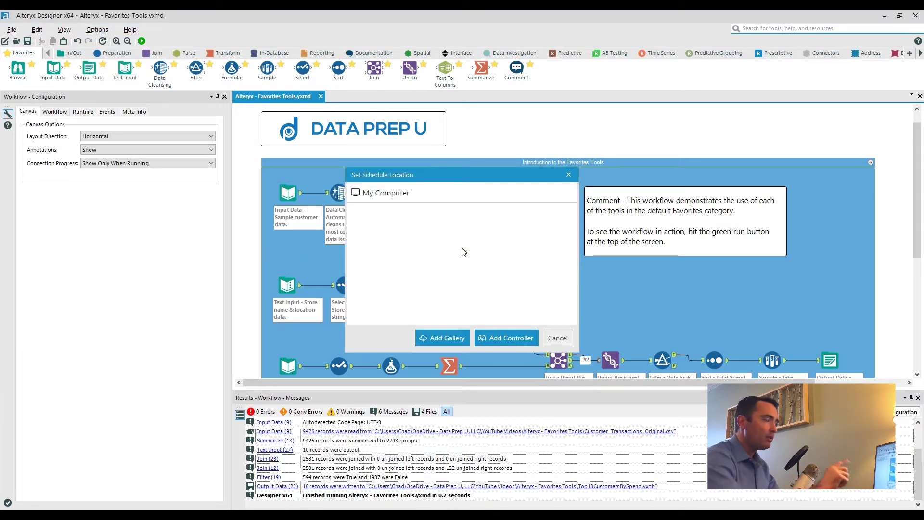
click(450, 195)
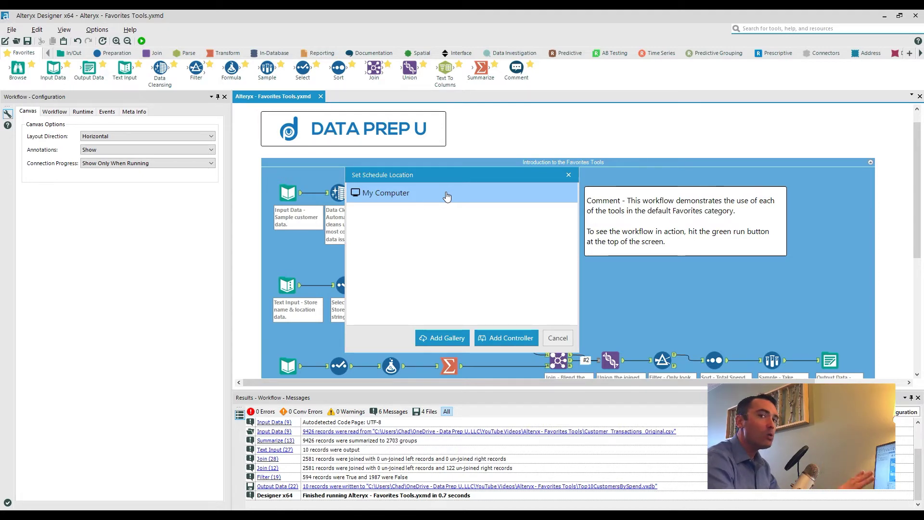
double_click(447, 194)
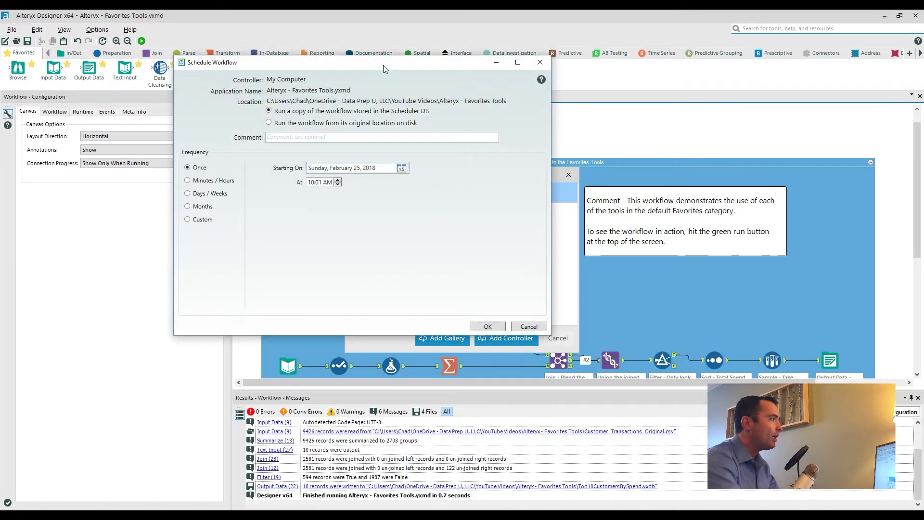
Make the schedule repeat monthly on the 1st Sunday, running the workflow from its original location.
drag(383, 65, 478, 137)
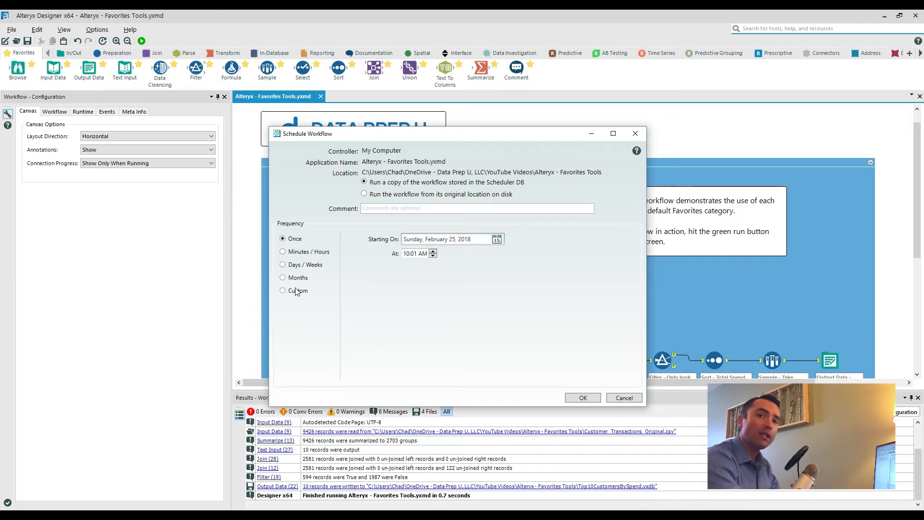
click(283, 252)
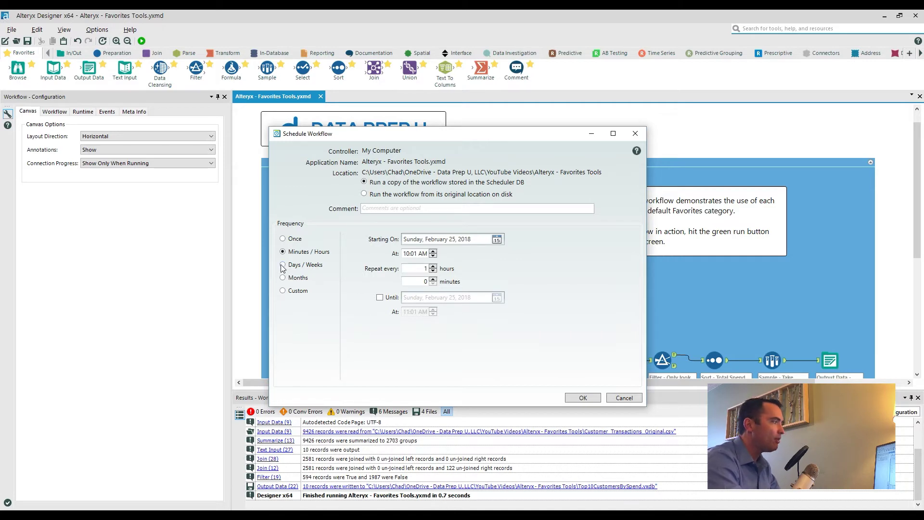
click(283, 265)
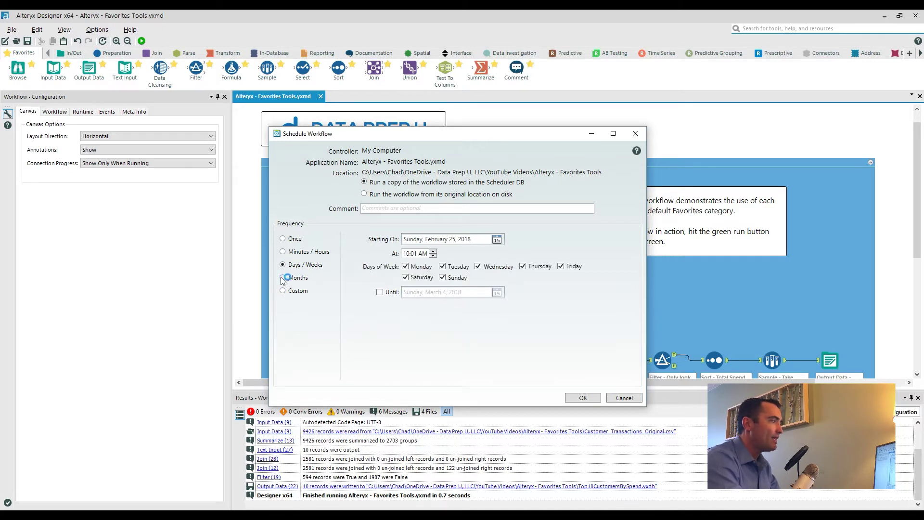
click(282, 277)
click(420, 270)
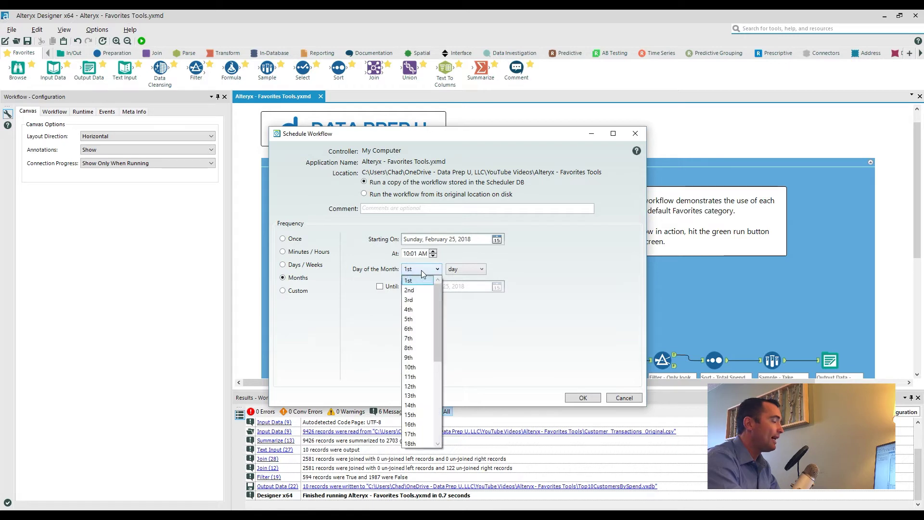
click(467, 269)
click(467, 269)
click(469, 291)
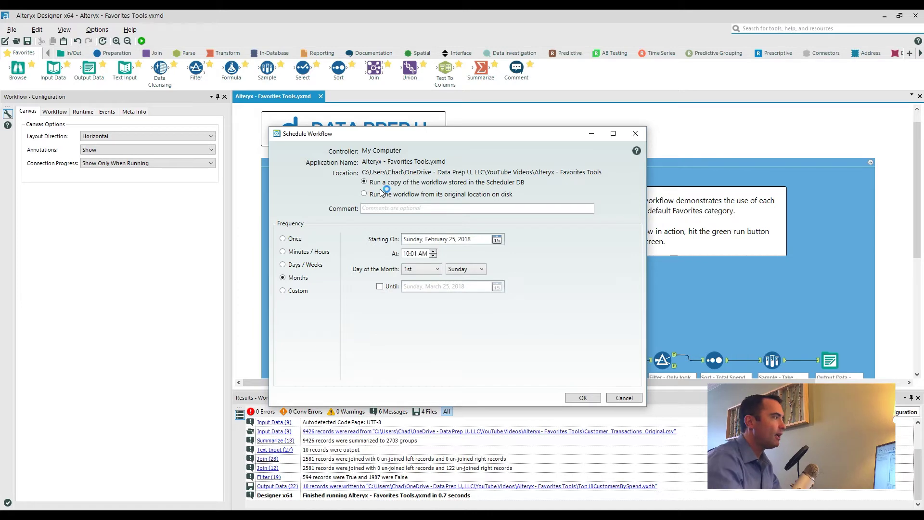
click(381, 195)
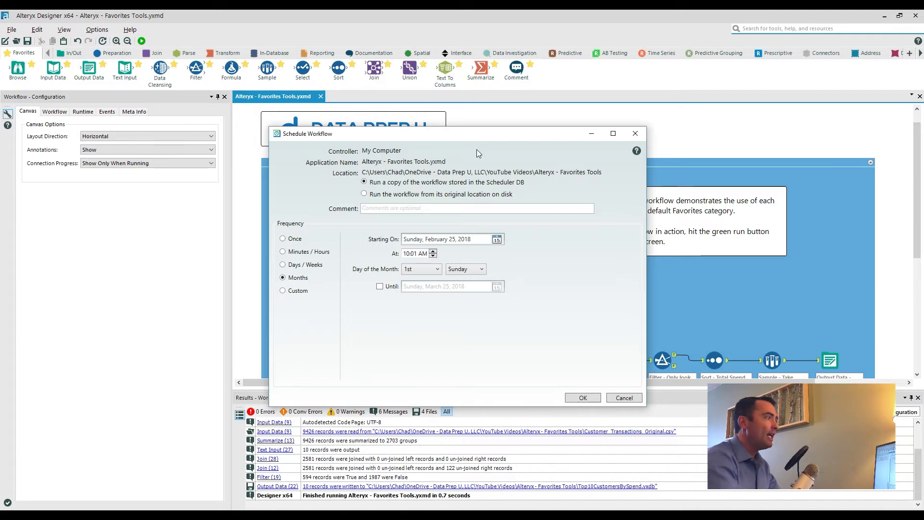
click(391, 195)
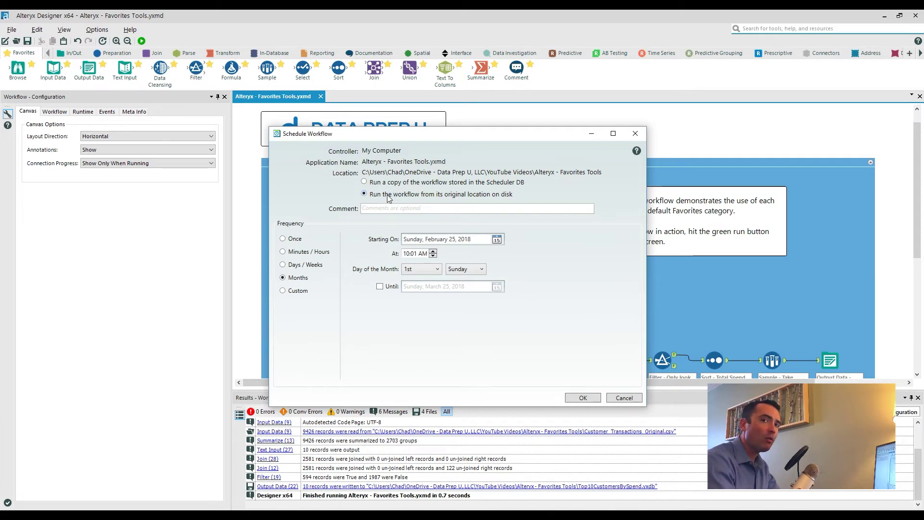
click(396, 183)
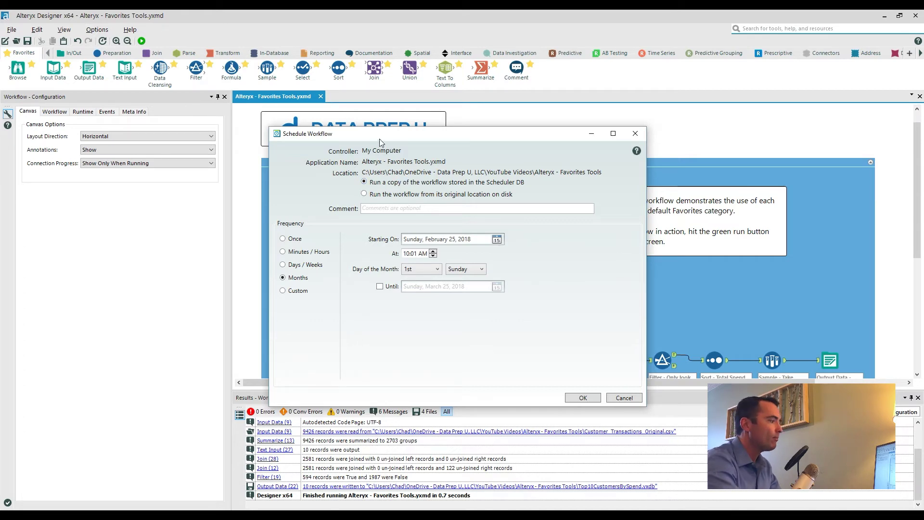
click(295, 241)
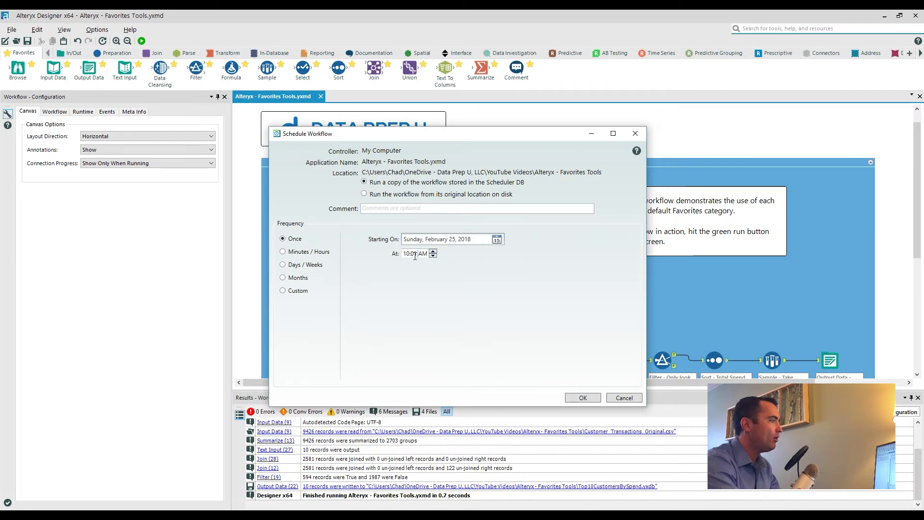
Change the schedule's start time to 10:04 AM and save the schedule.
click(432, 252)
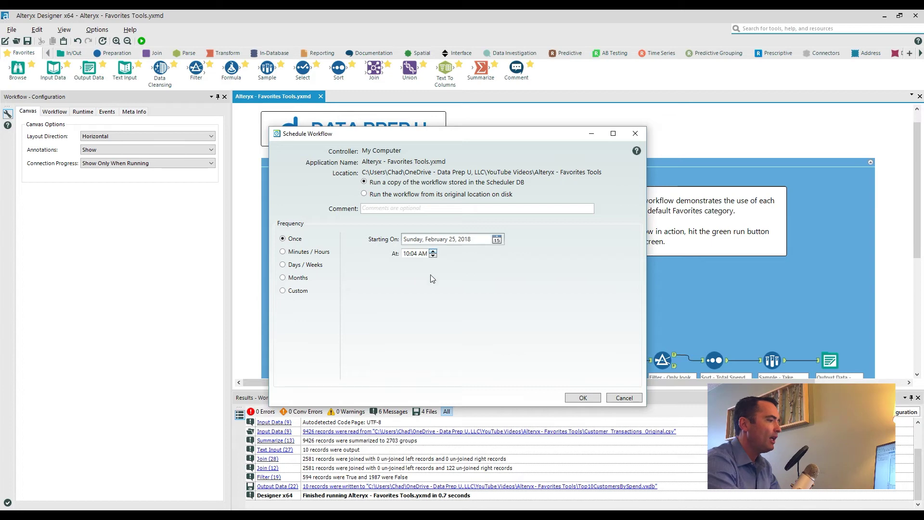
click(588, 396)
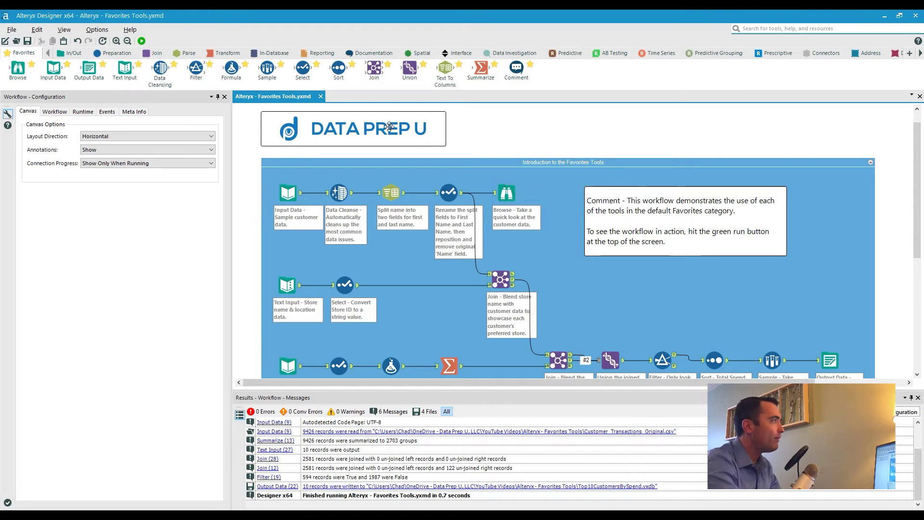
click(112, 31)
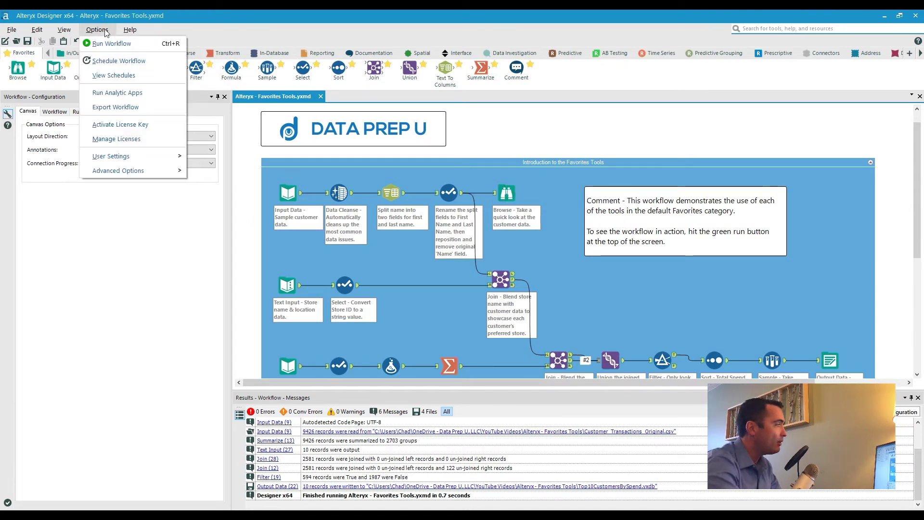
Open View Schedules, move it aside, and list the three Favorites Tools schedules.
click(112, 76)
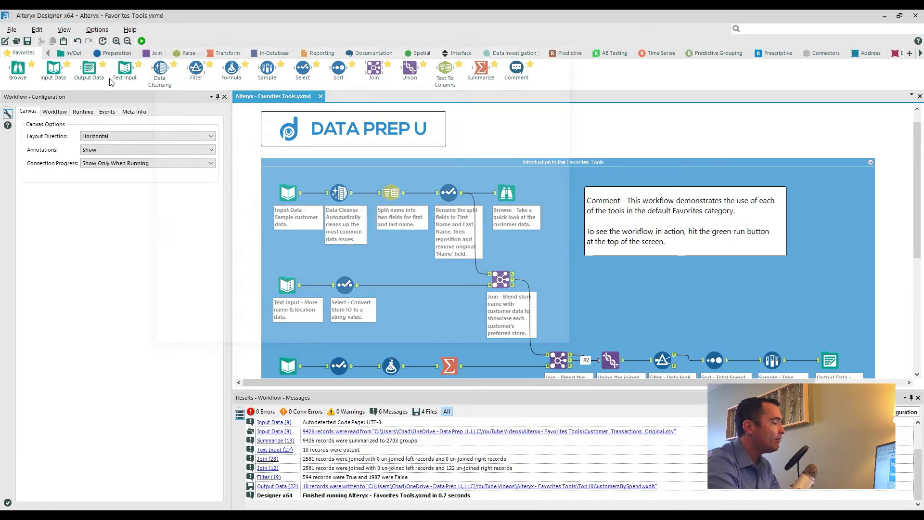
drag(313, 53, 421, 96)
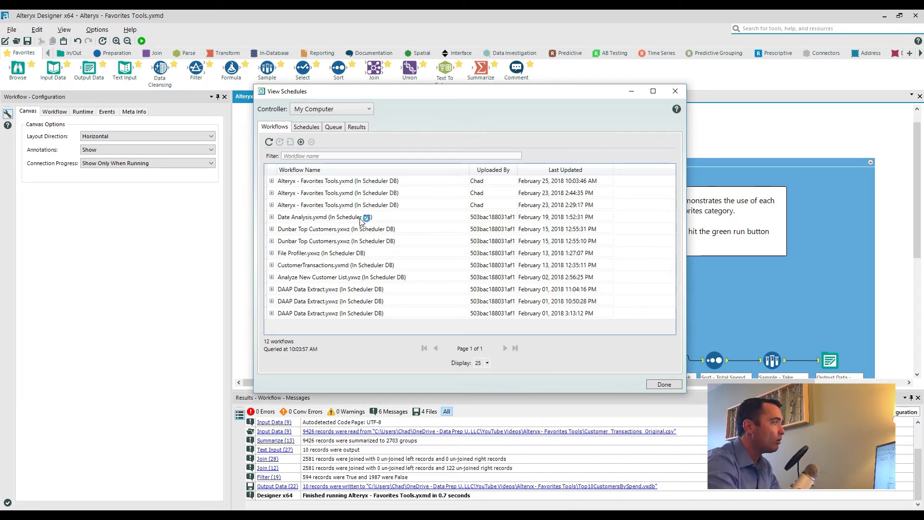
click(305, 128)
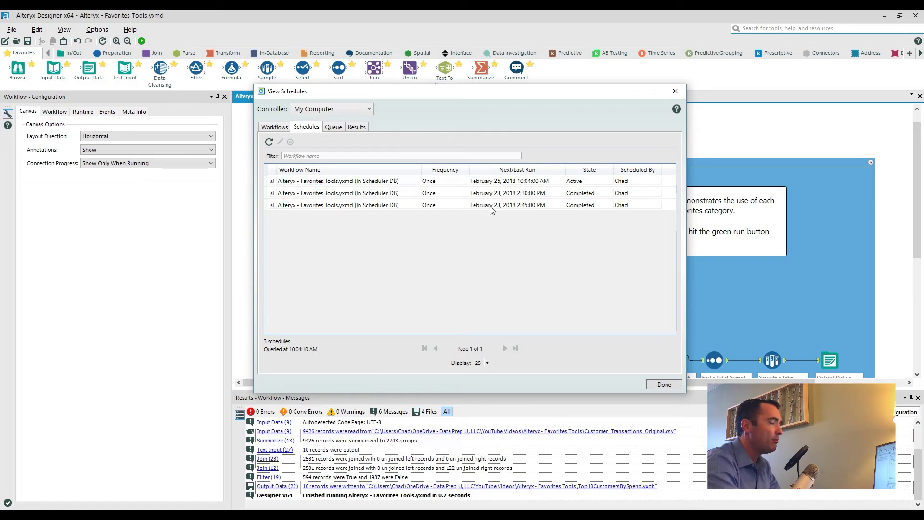
Check the February 23 and 25 schedules, confirm an empty queue, then list the 11 completed results.
click(589, 196)
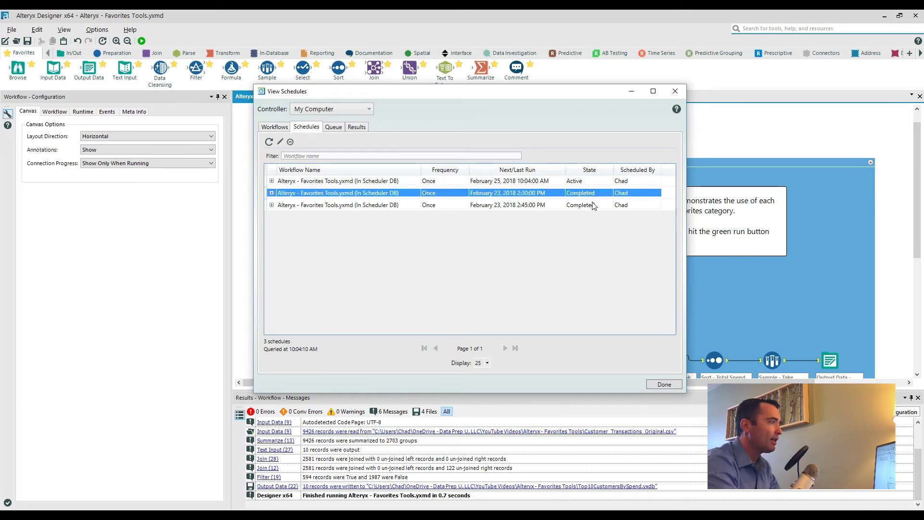
click(580, 181)
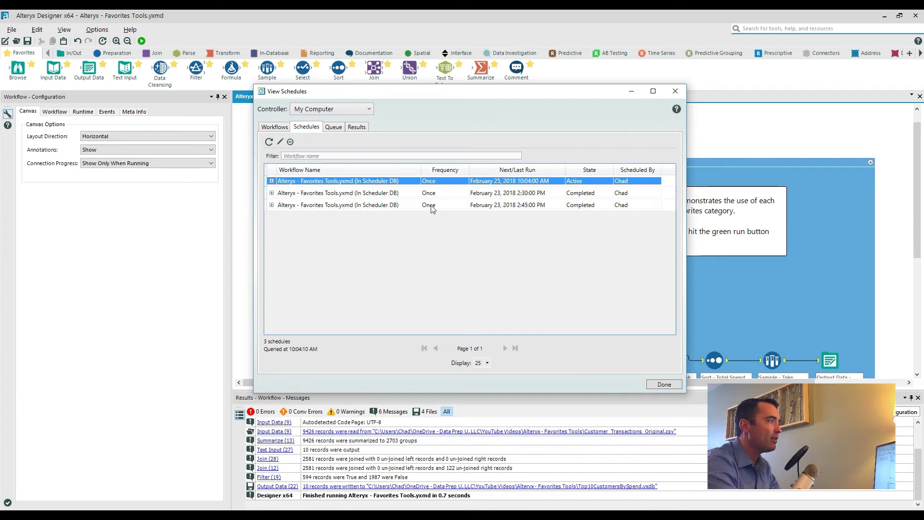
click(331, 127)
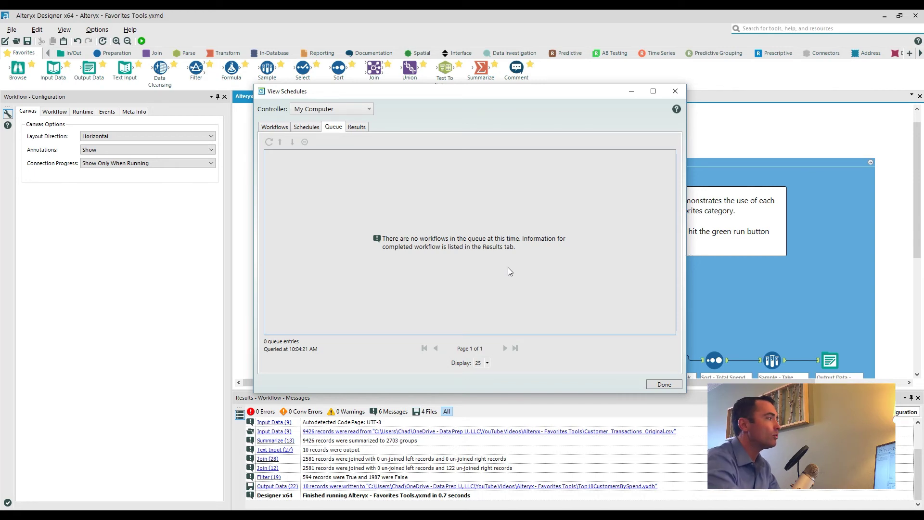
click(362, 128)
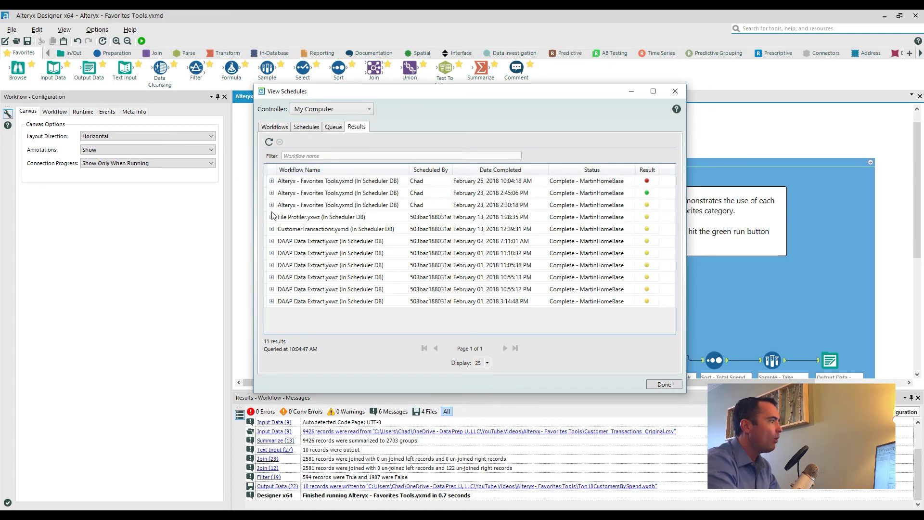
Expand and compare the failed February 25 run with the successful February 23 2:45 PM run.
click(271, 193)
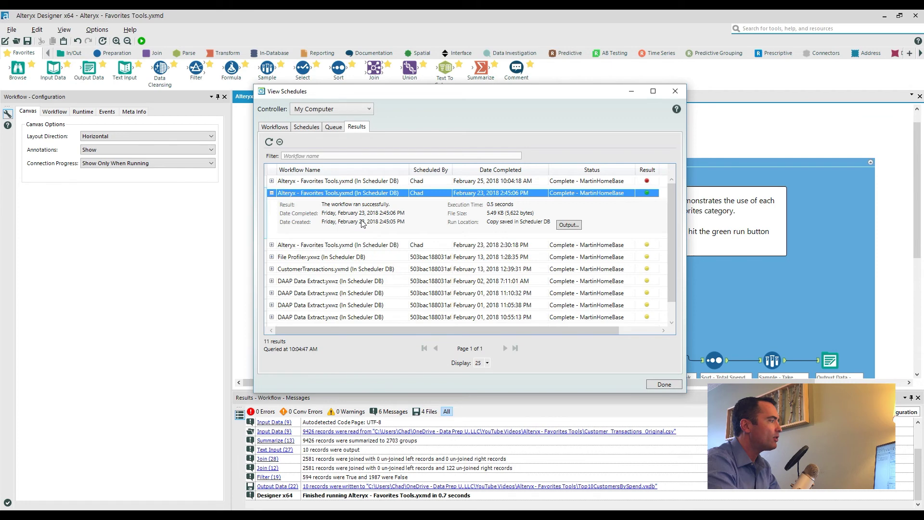
click(272, 181)
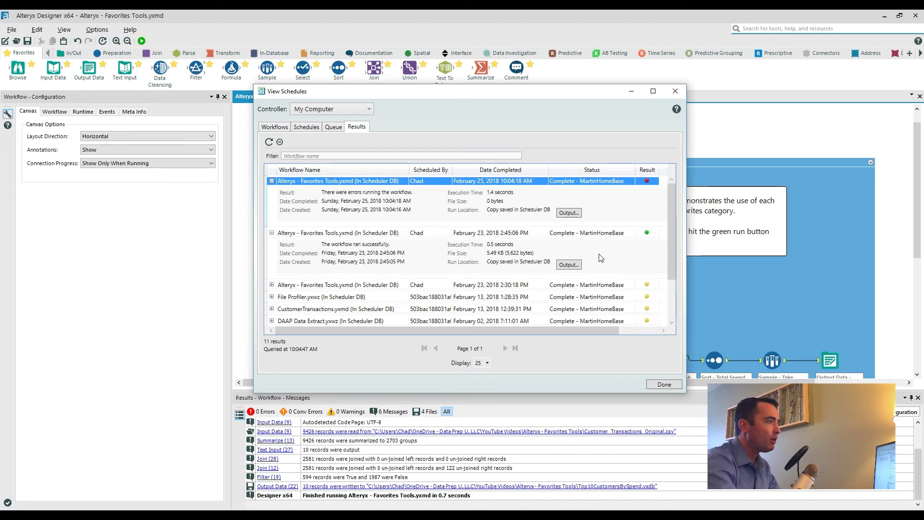
click(569, 265)
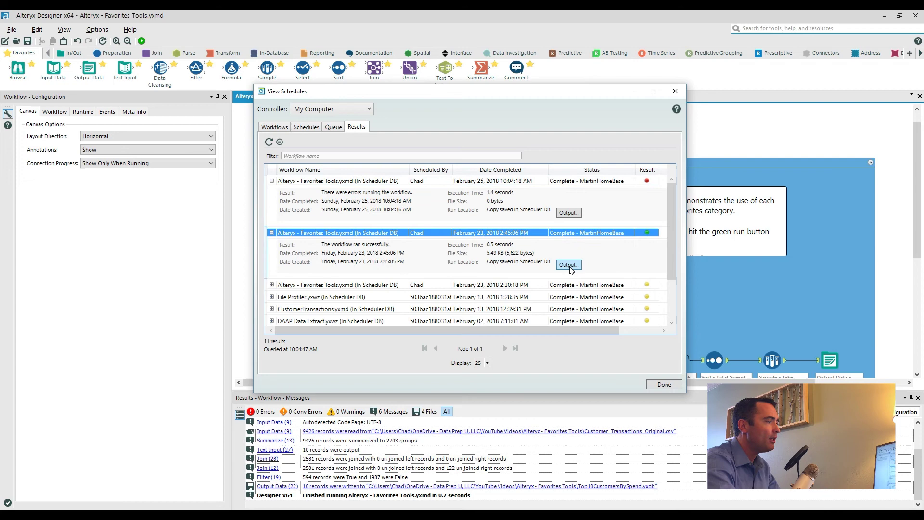
click(577, 214)
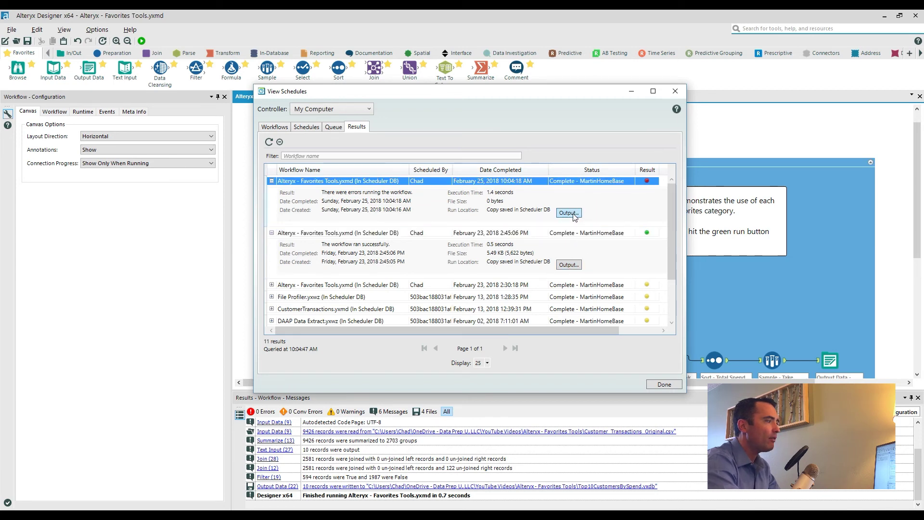
Open the February 25 run's output log and scroll to read both file-not-found paths.
click(564, 214)
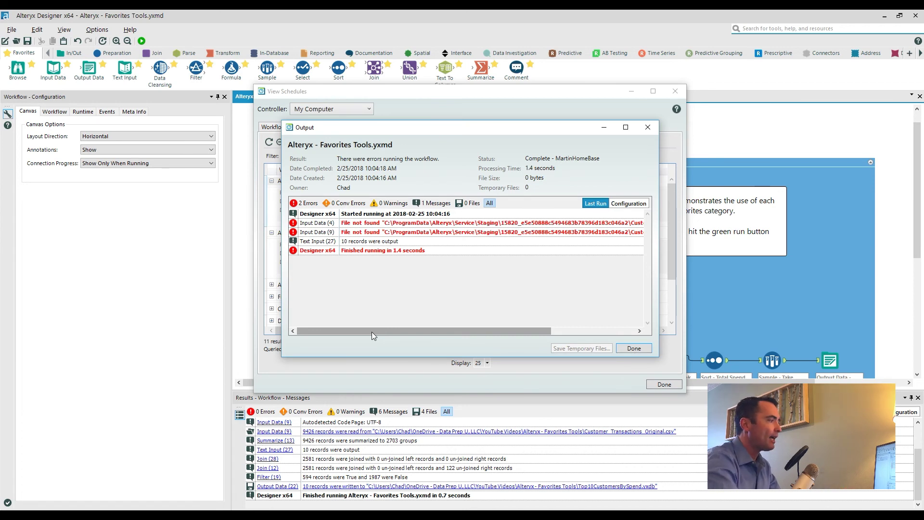
drag(372, 331, 480, 312)
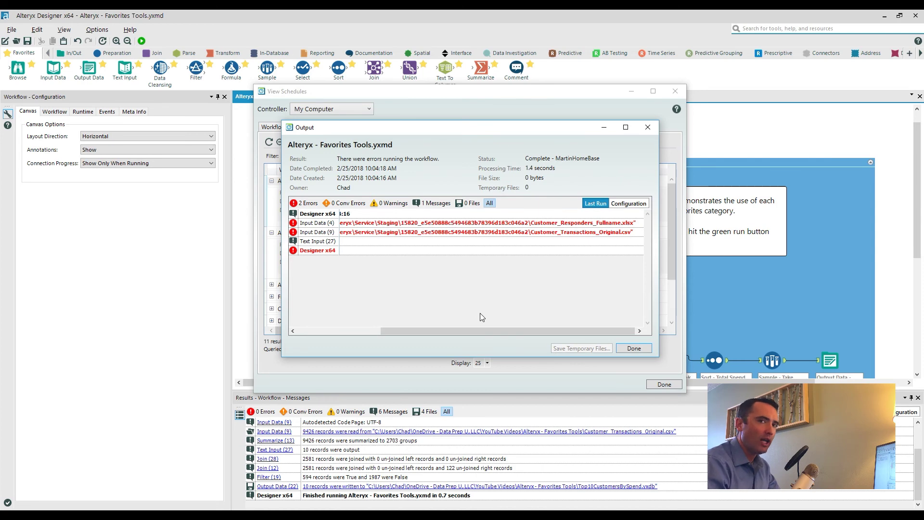
Close the Output log and the View Schedules window.
click(634, 348)
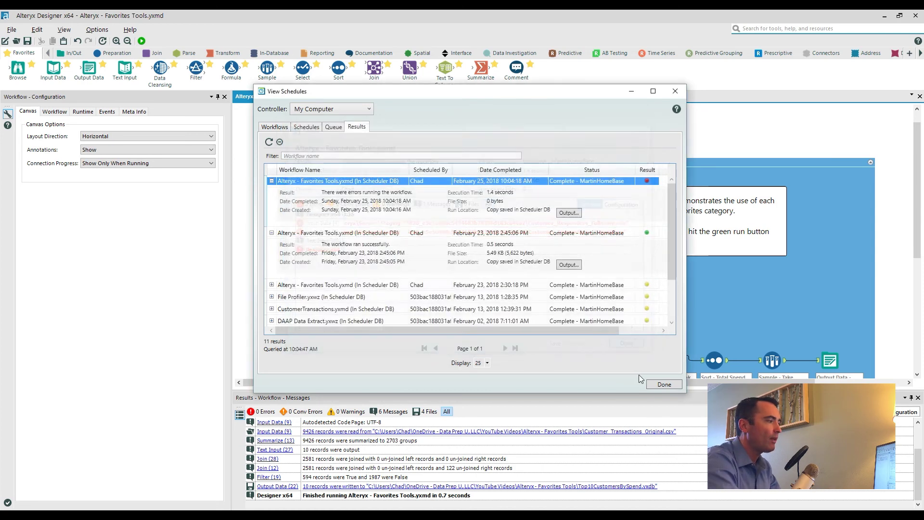
click(664, 384)
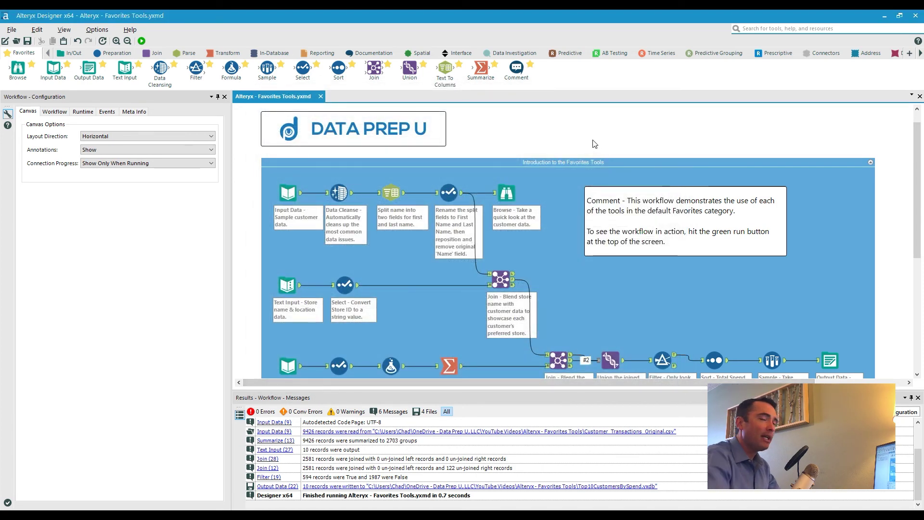